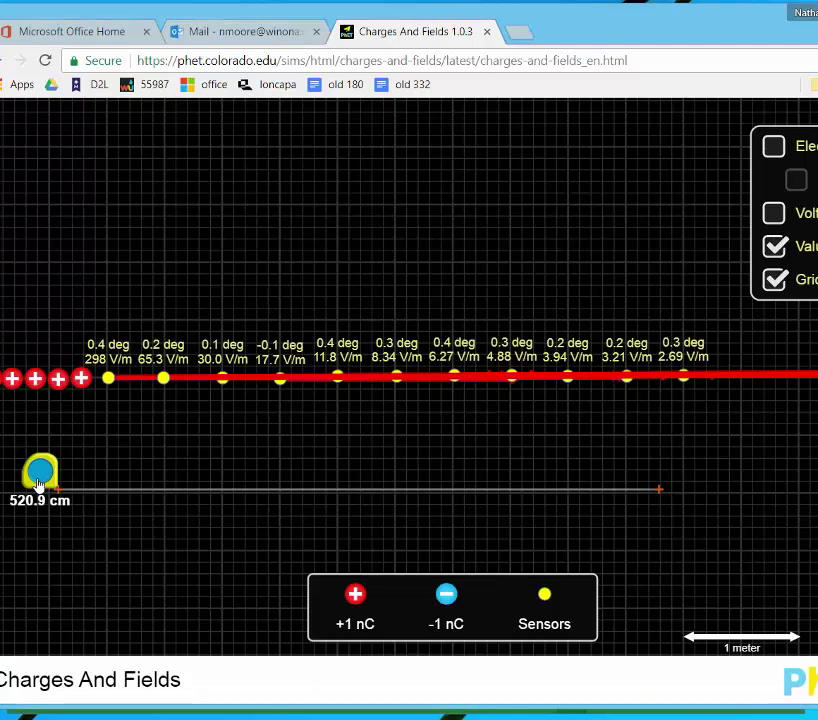
- Lay the measuring tape along the charged line at 520.9 cm and switch to the lab3 spreadsheet
left_click_drag(40, 484, 65, 393)
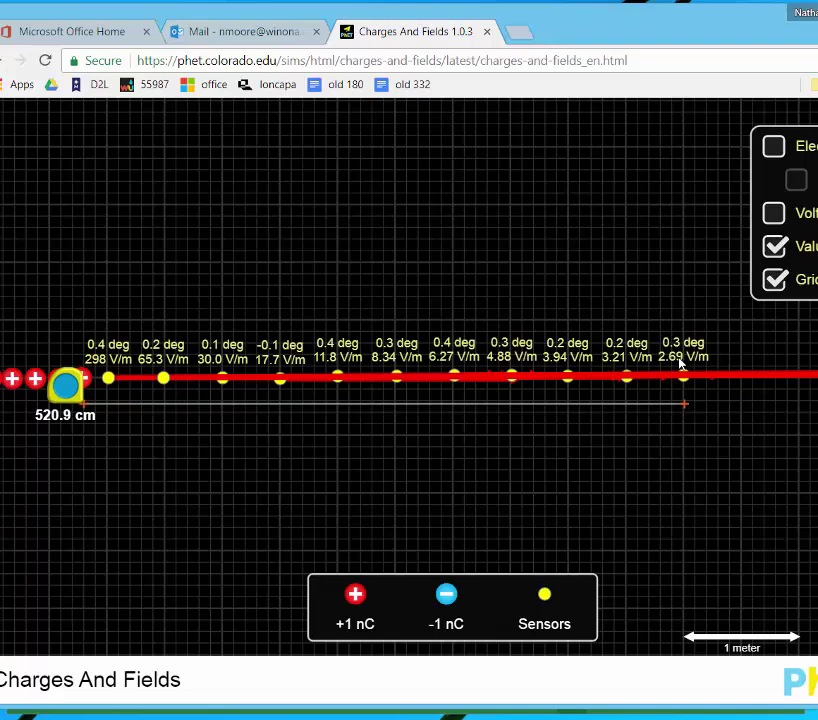
key("alt+Tab")
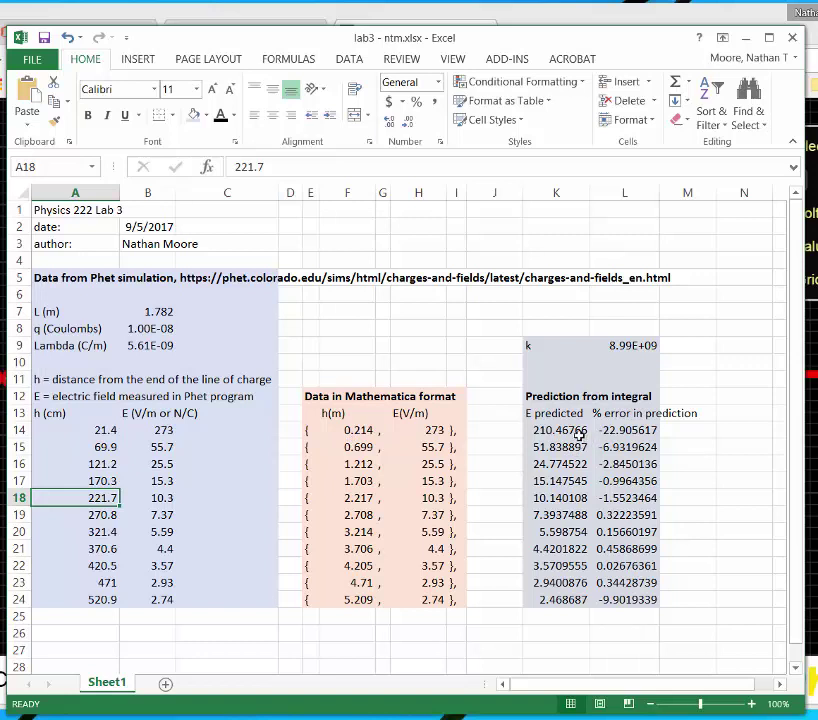
- Put K14's E predicted formula into edit mode to outline the k, lambda and L cells
left_click(578, 433)
left_click(410, 167)
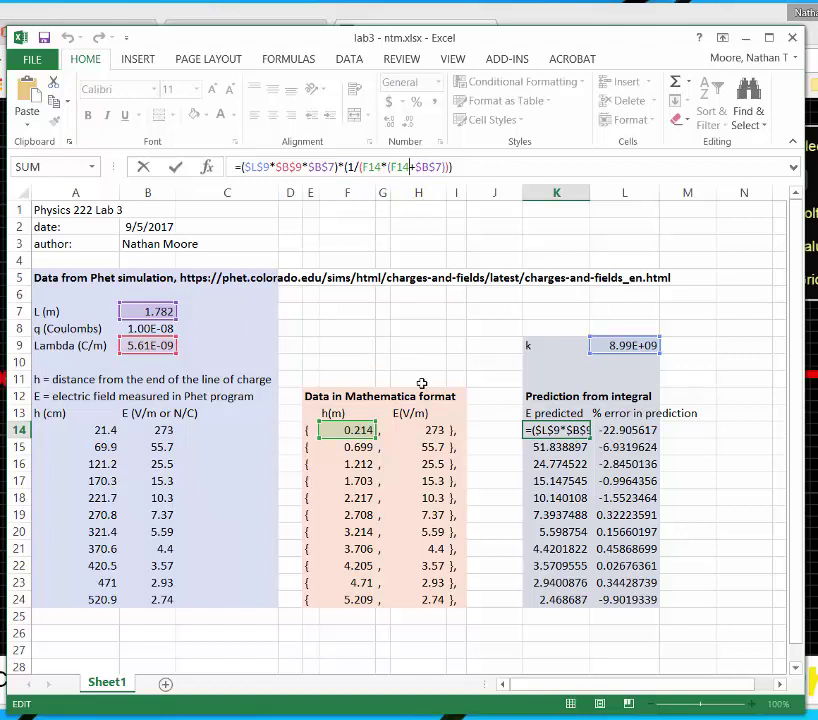
- Commit K14's prediction formula unchanged, keeping the value 210.46766
key("Return")
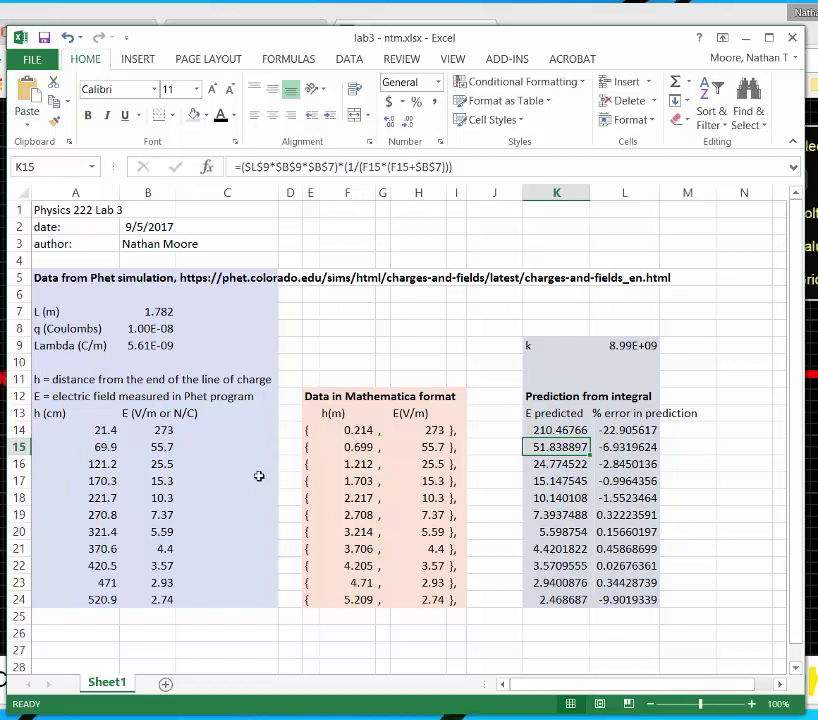
- Inspect the formulas behind h(m) in F14 and E(V/m) in H14, leaving both unchanged
key("alt+Tab")
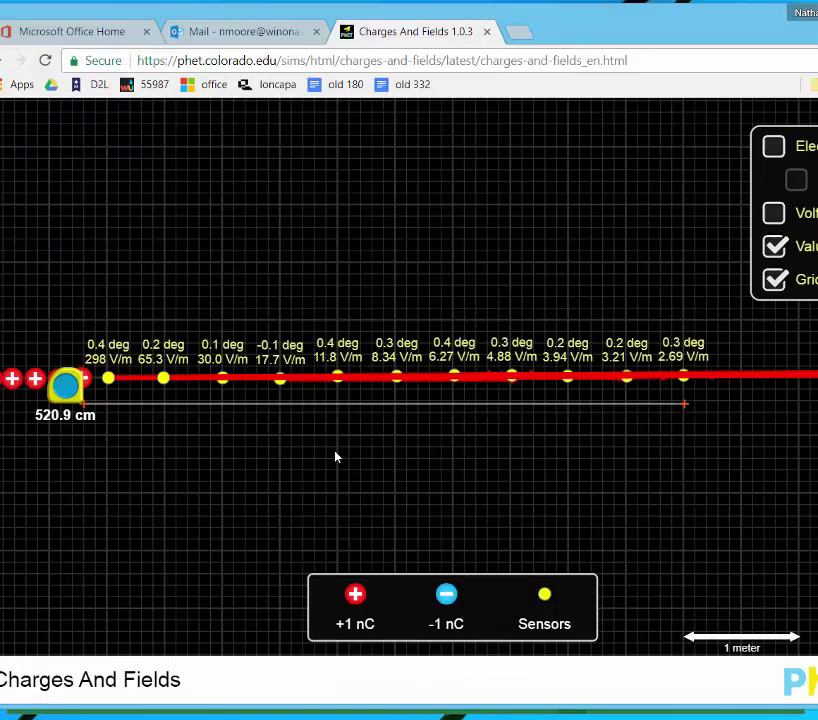
key("alt+Tab")
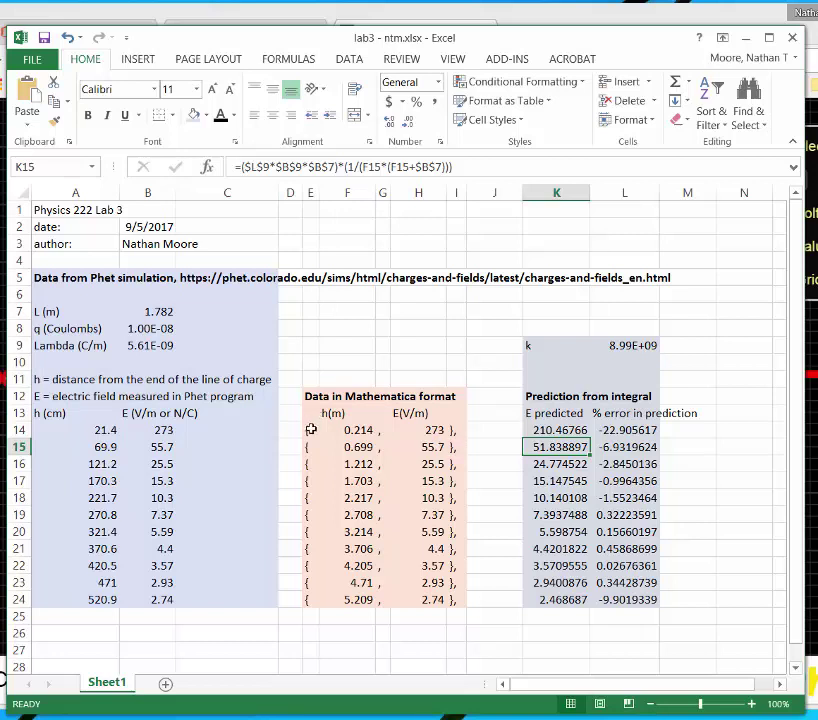
left_click(347, 429)
left_click(288, 167)
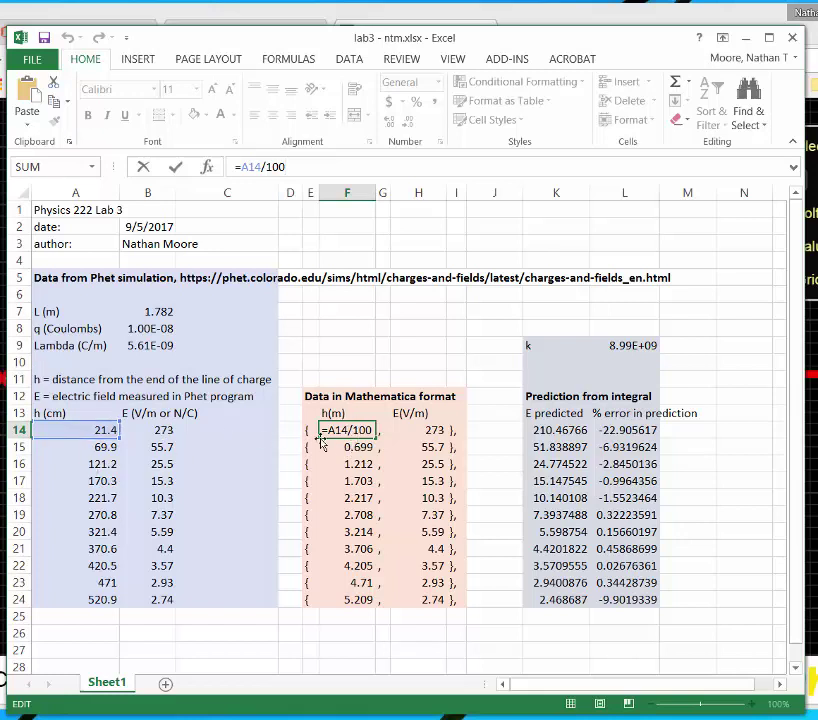
key("ctrl+Return")
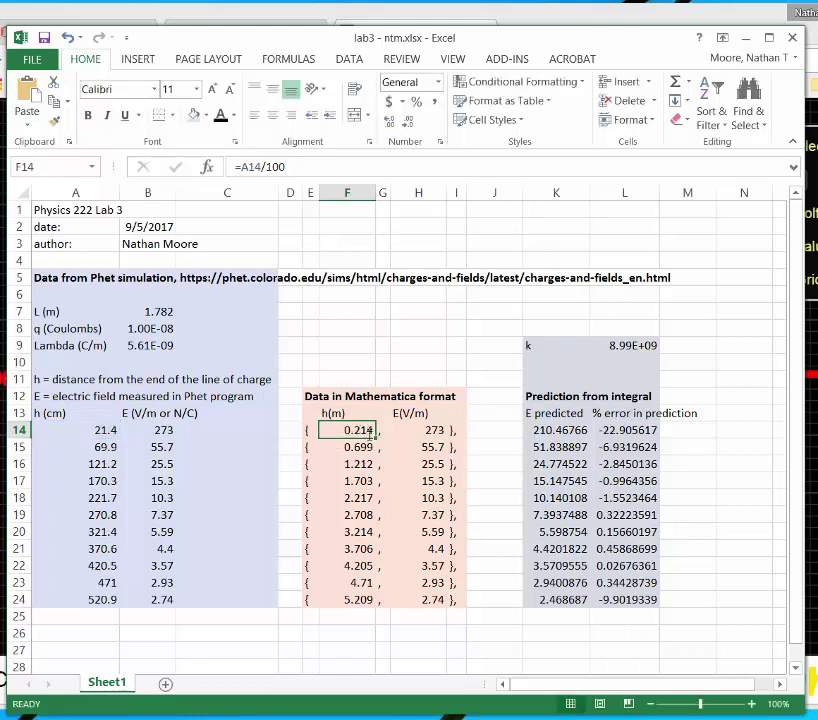
left_click(418, 430)
left_click(297, 166)
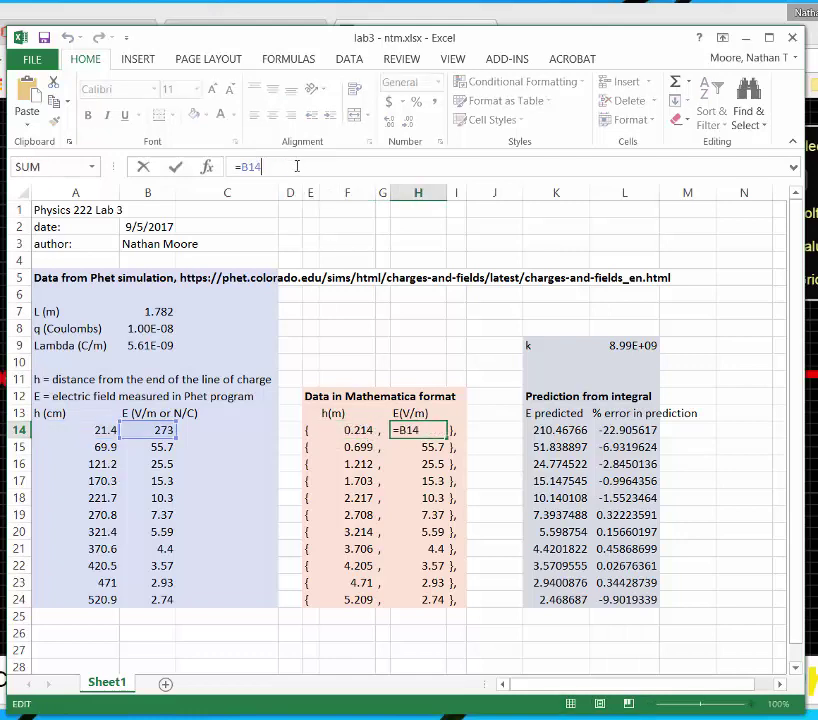
key("Escape")
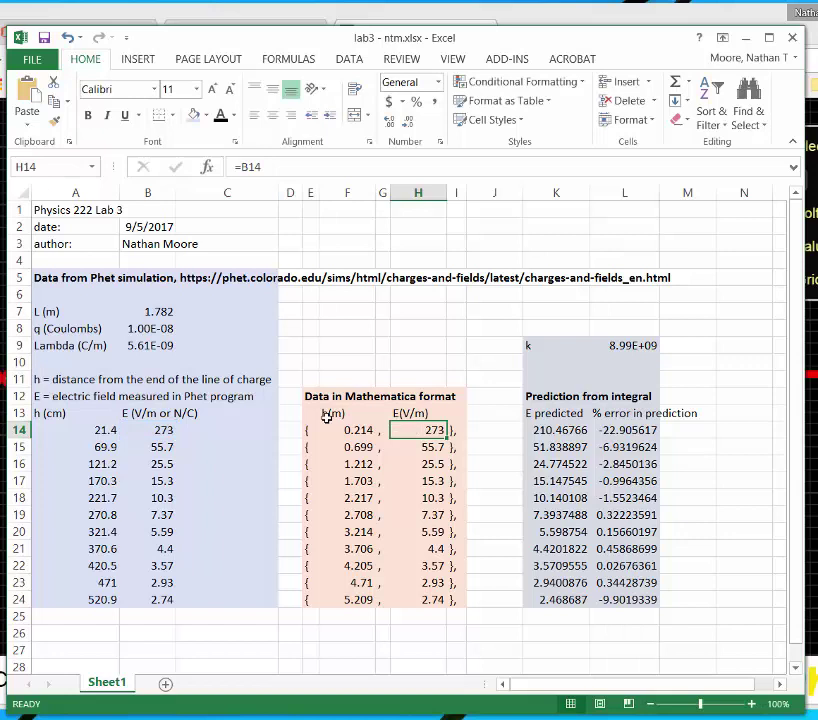
- Select the Mathematica-format pairs in E14:I24 and bring the Mathematica notebook forward
left_click(326, 430)
key("Left")
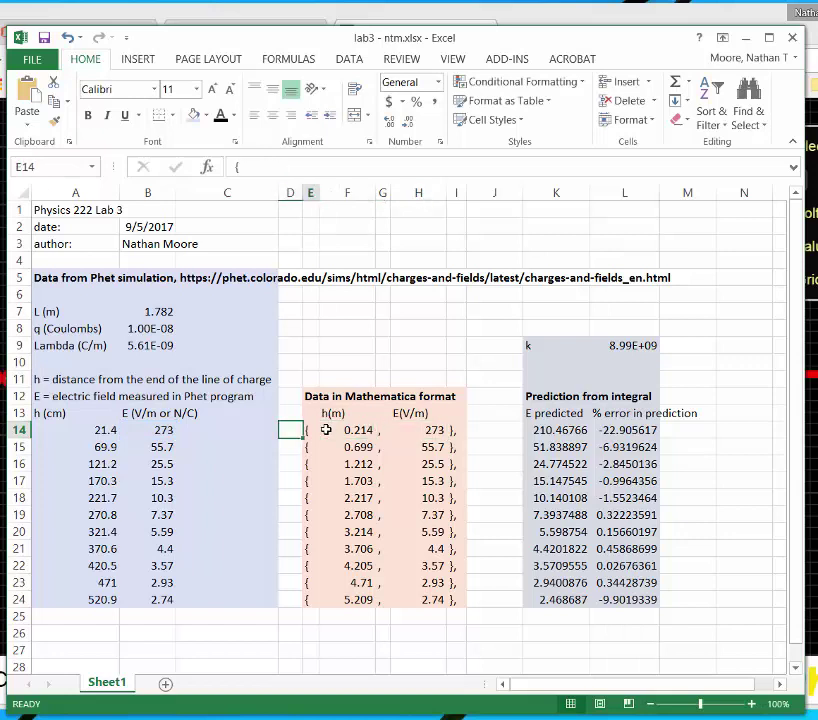
key("ctrl+shift+Down")
key("shift+Right")
key("shift+Right")
key("shift+Right")
key("shift+Right")
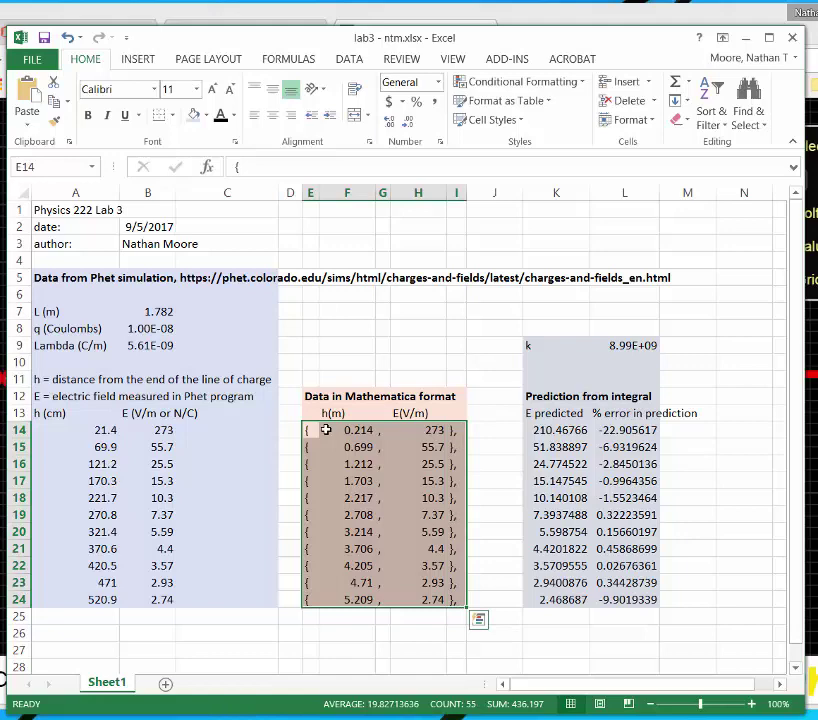
key("alt+Tab")
key("Tab")
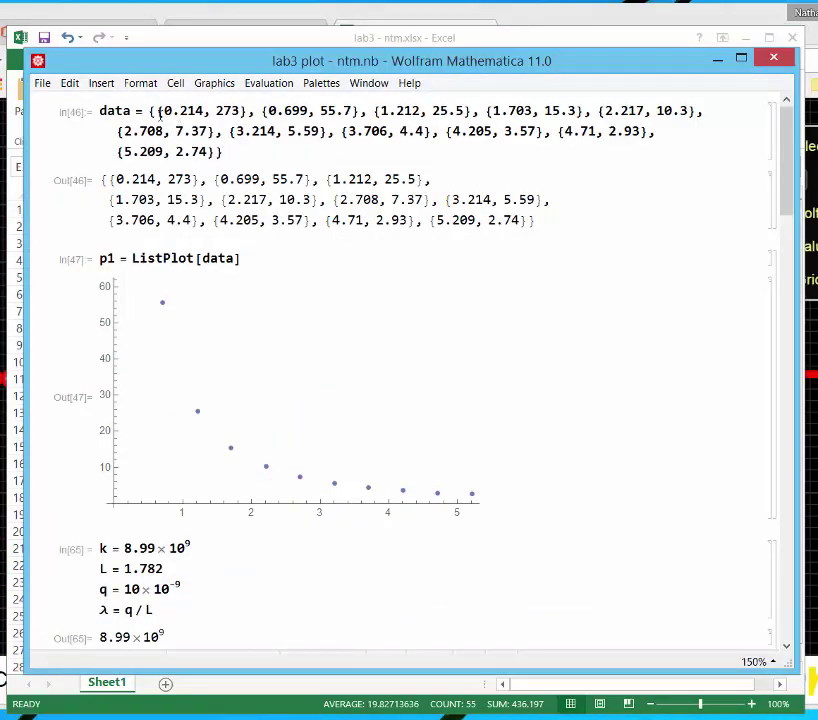
- Re-evaluate the data list and the p1 = ListPlot[data] cell, dismissing the suggestions bar
left_click_drag(157, 111, 220, 152)
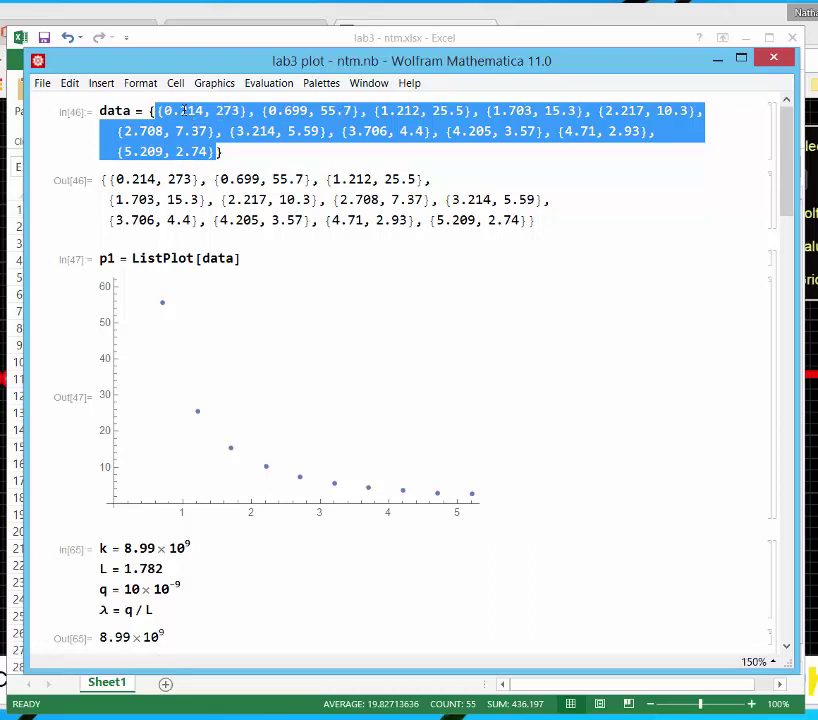
left_click(152, 112, "shift")
left_click(178, 134)
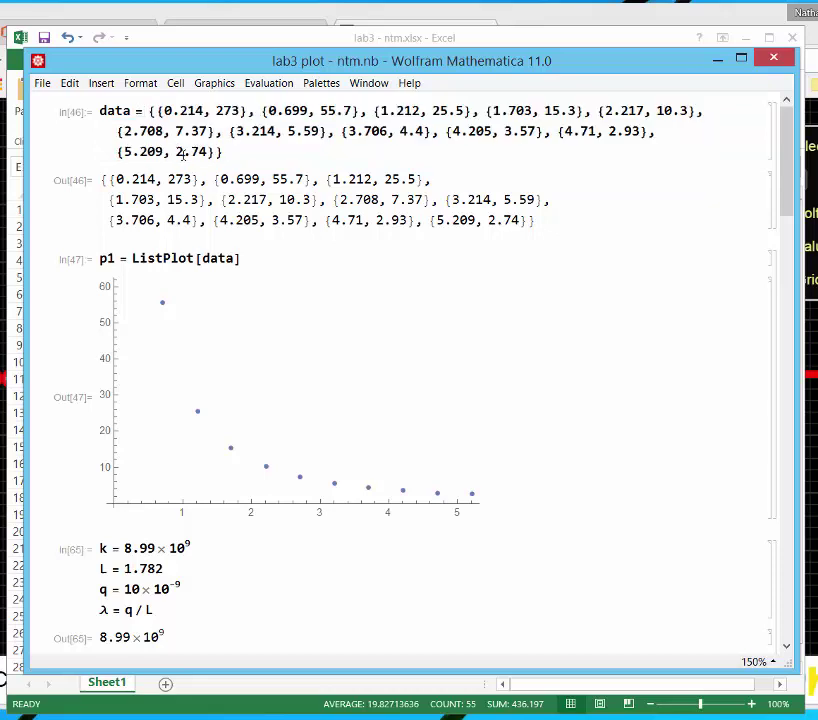
key("shift+Return")
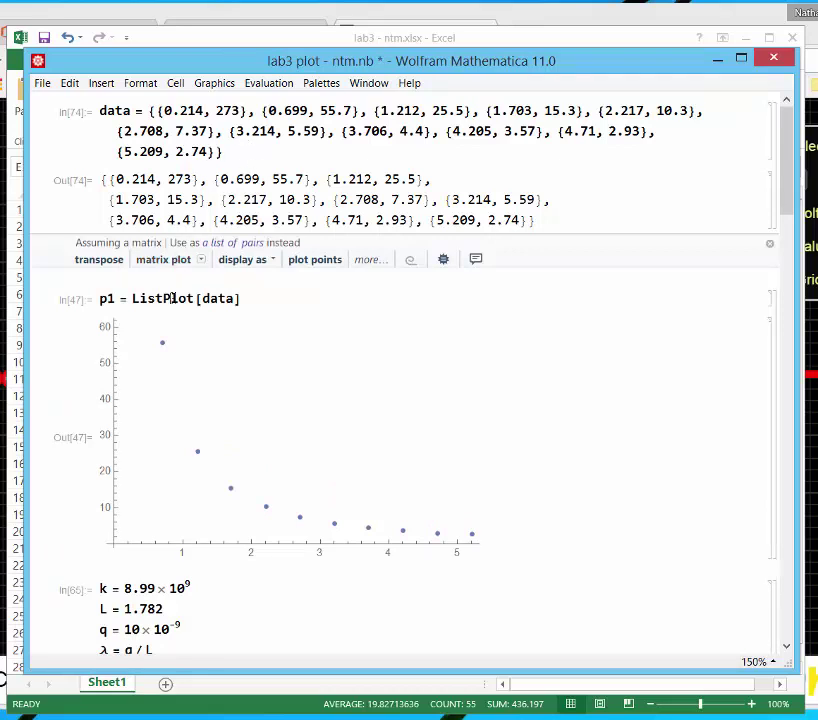
left_click(236, 304)
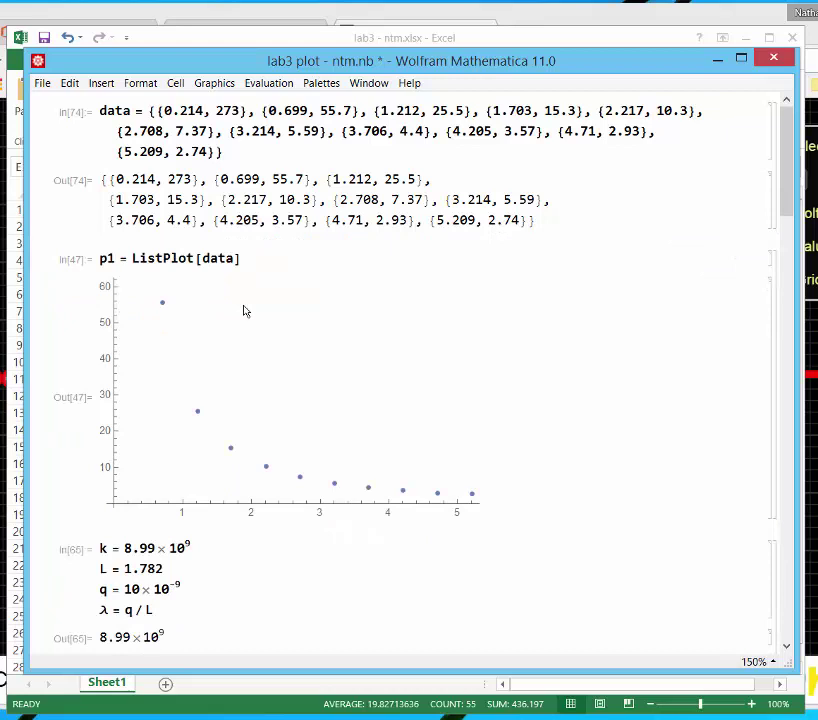
key("shift+Return")
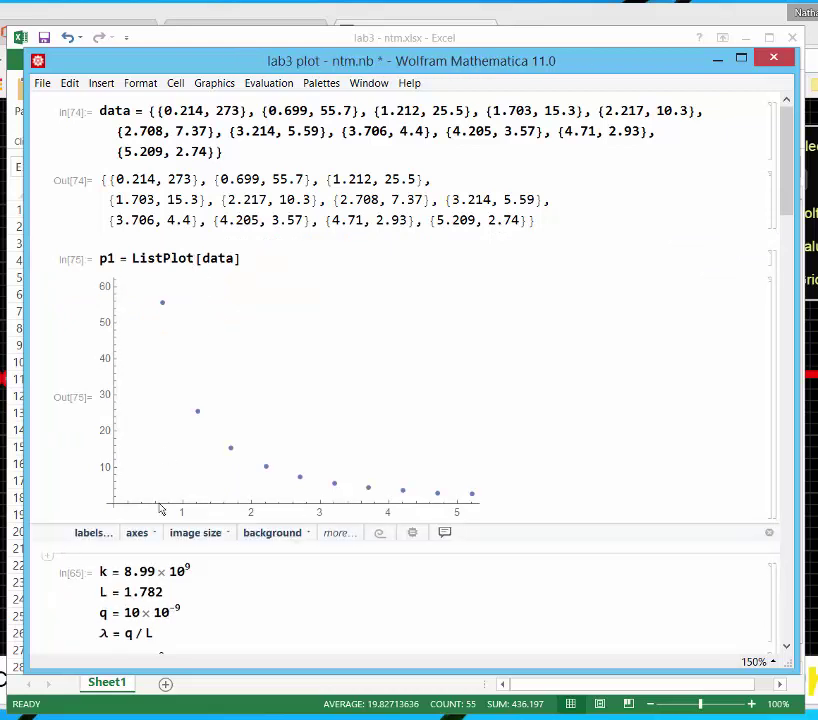
- Evaluate the k, L, q and λ = q/L cell, giving λ = 5.61167×10⁻⁹
left_click(151, 550)
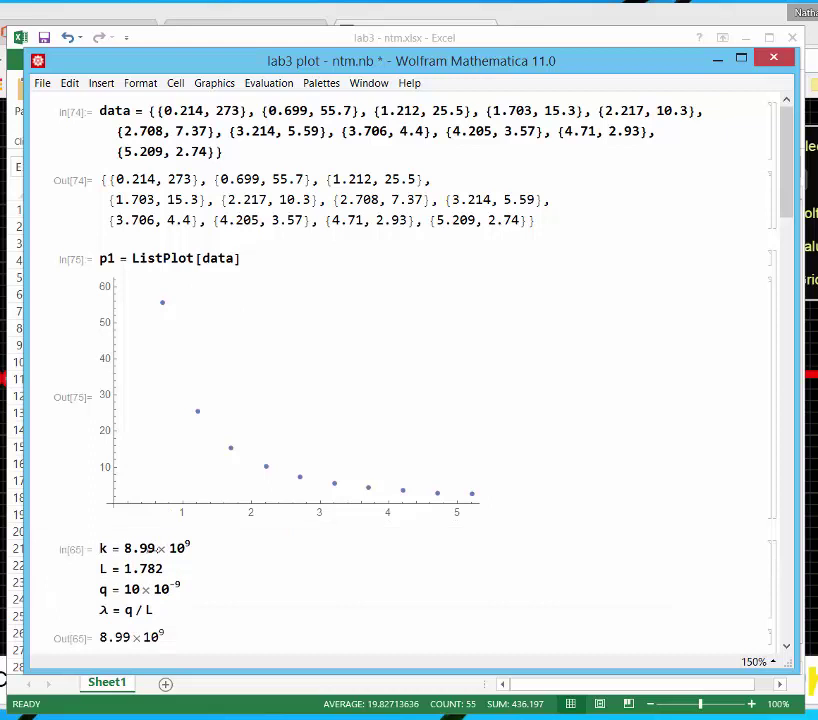
scroll(152, 549, "down", 2)
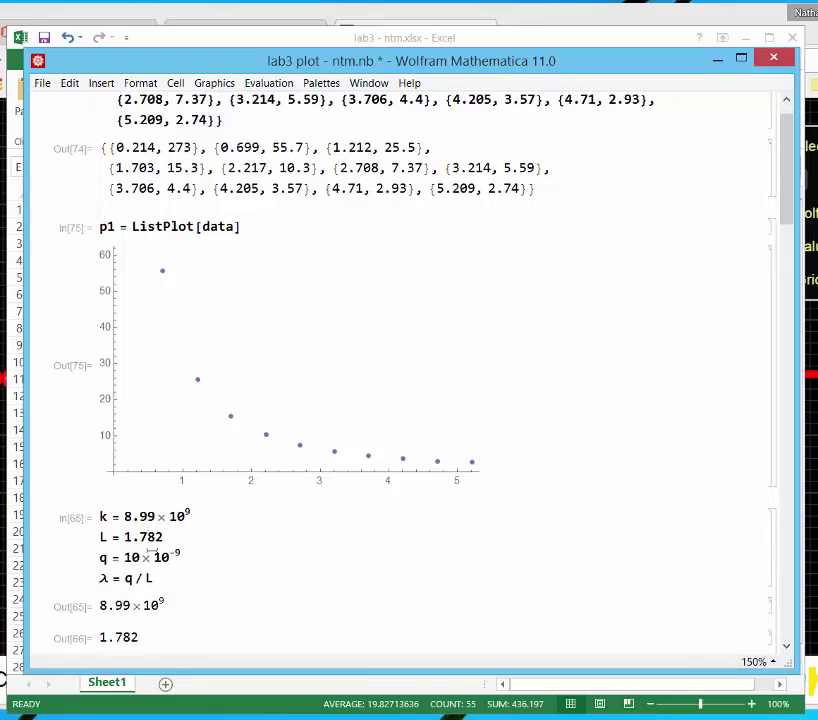
key("shift+Return")
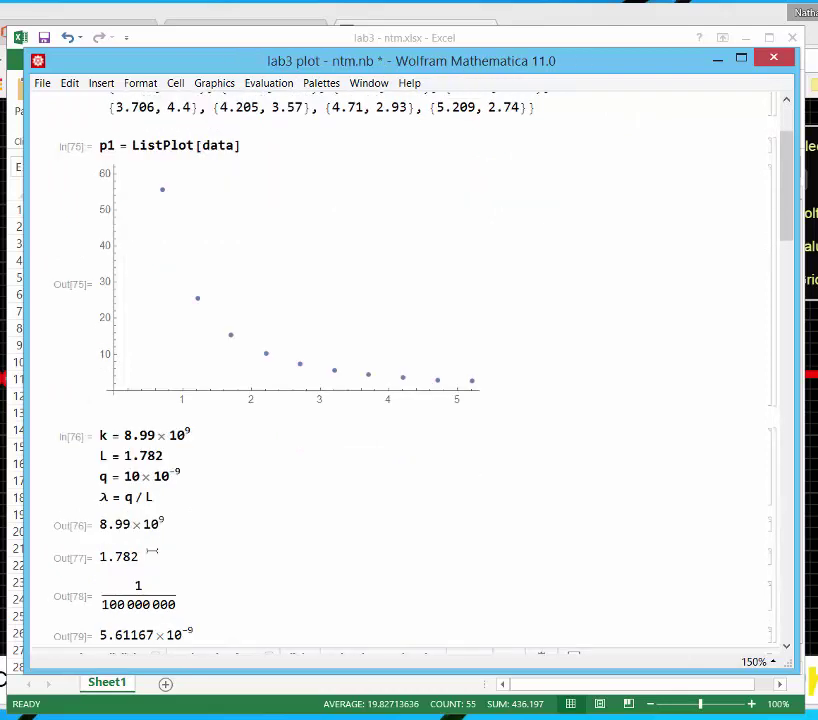
scroll(152, 550, "down", 5)
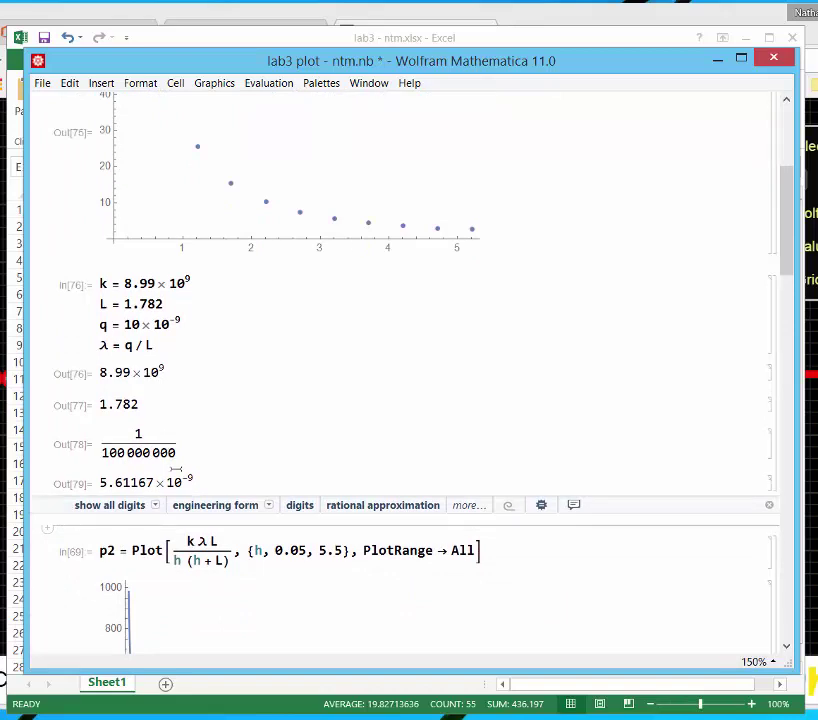
scroll(175, 469, "down", 3)
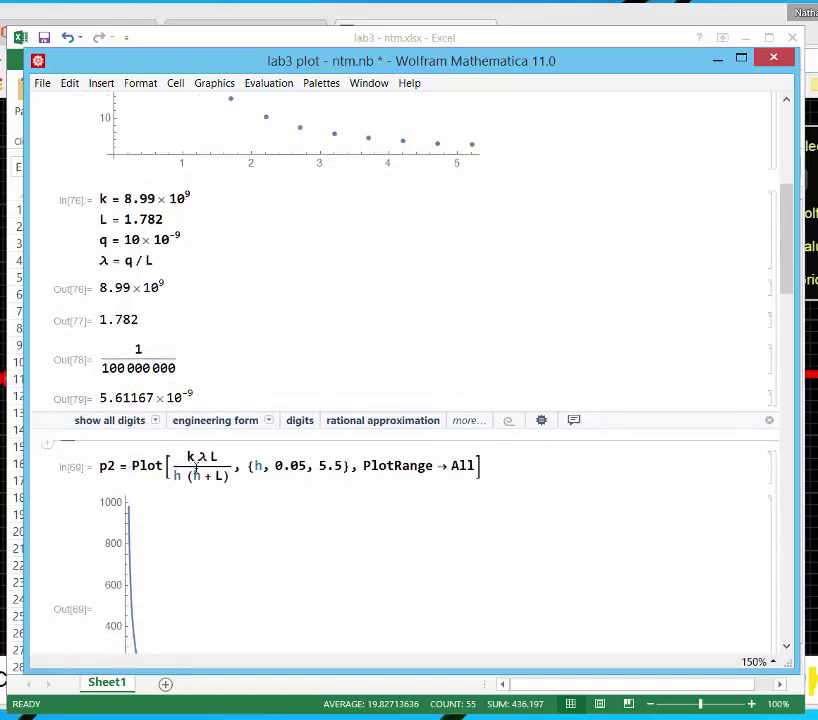
left_click(196, 464)
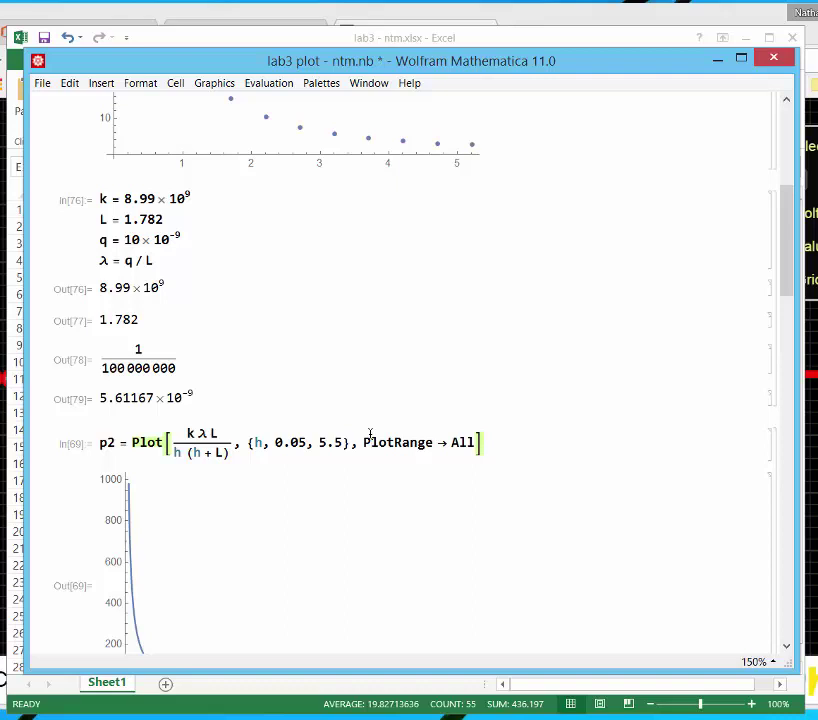
- Re-evaluate p2 = Plot[kλL/(h(h+L)), {h, 0.05, 5.5}, PlotRange→All] and review the curve
key("shift+Return")
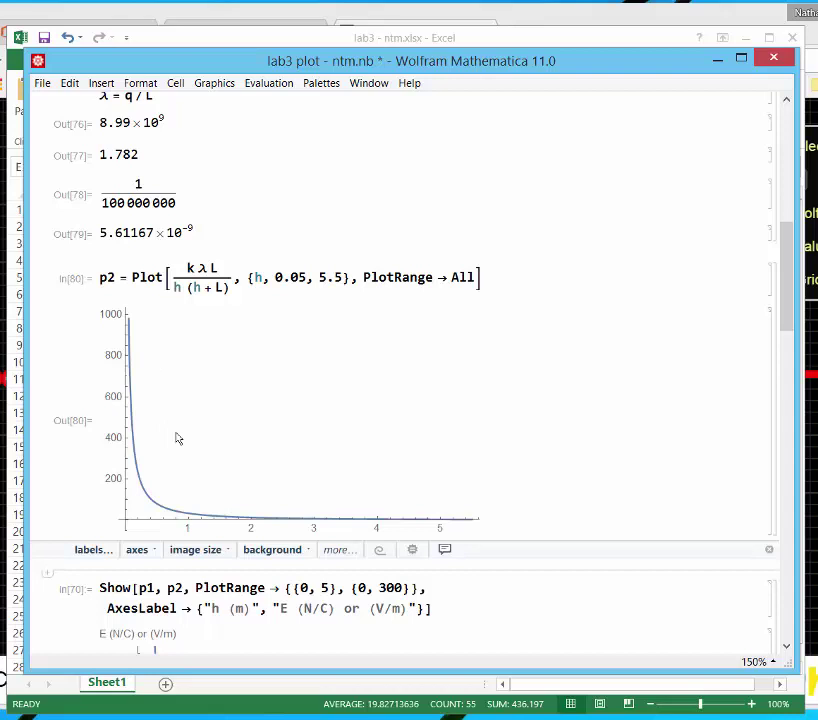
scroll(211, 447, "down", 2)
scroll(211, 447, "up", 7)
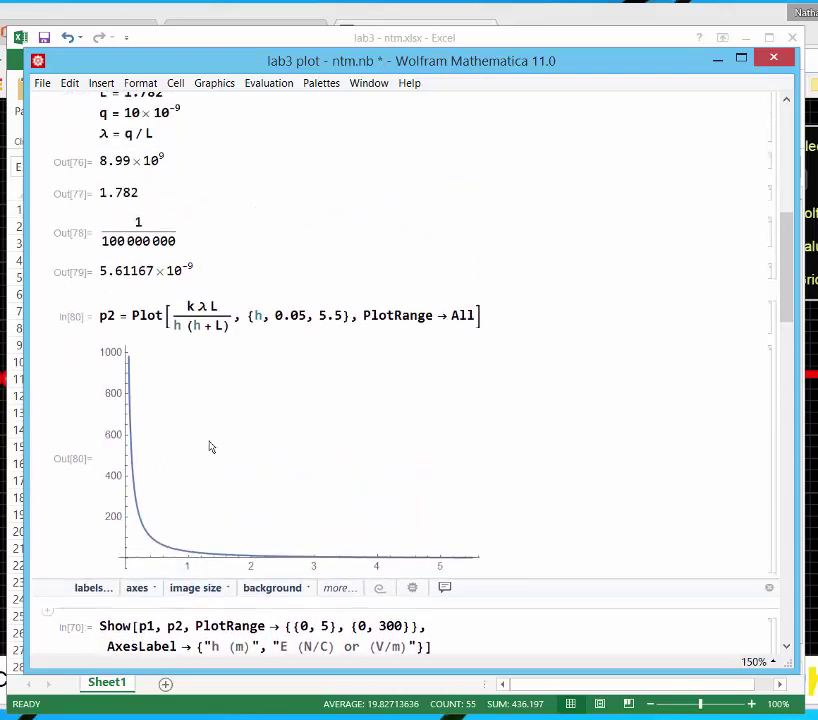
scroll(211, 447, "up", 3)
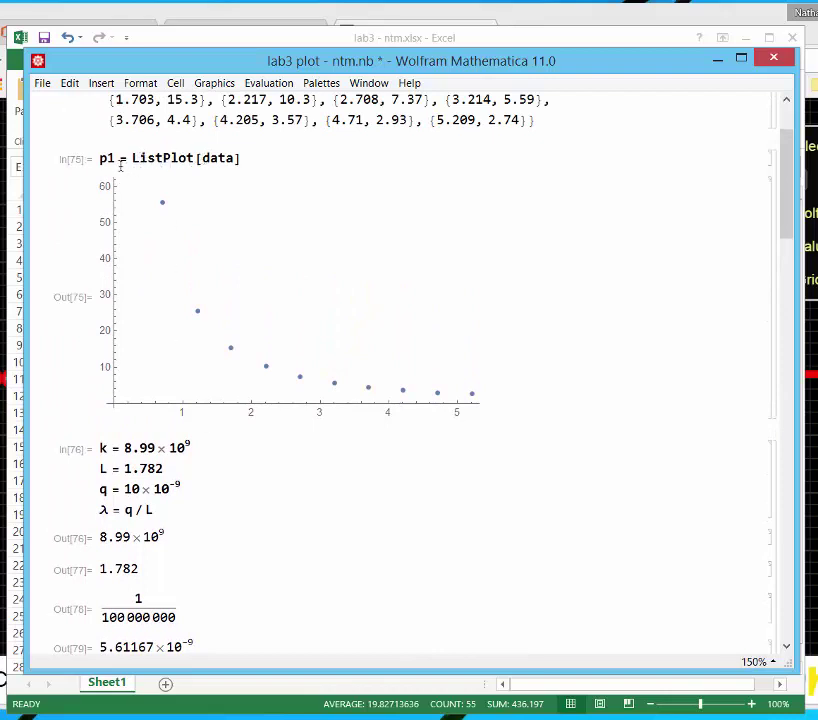
scroll(130, 165, "down", 6)
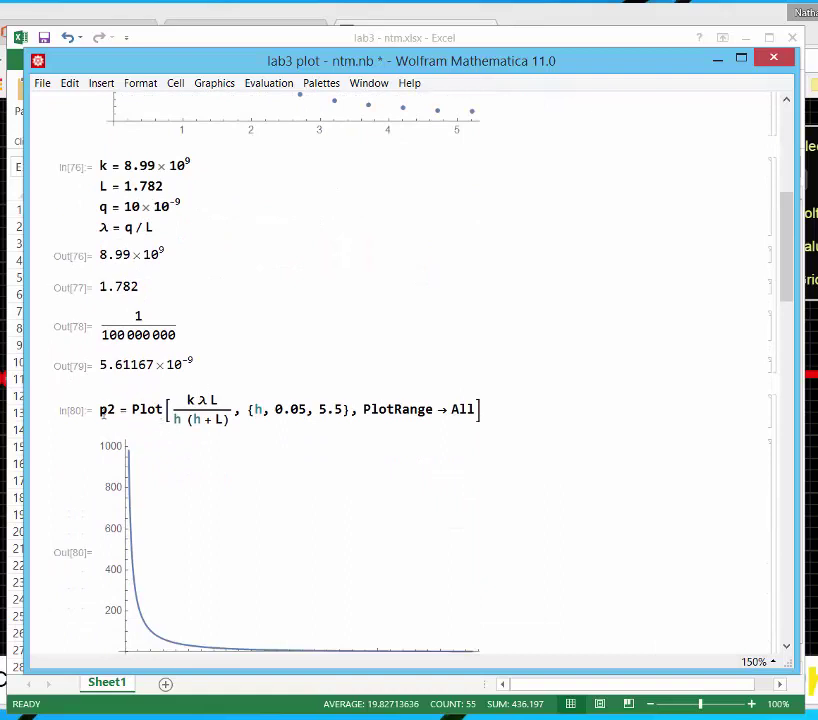
scroll(157, 421, "down", 7)
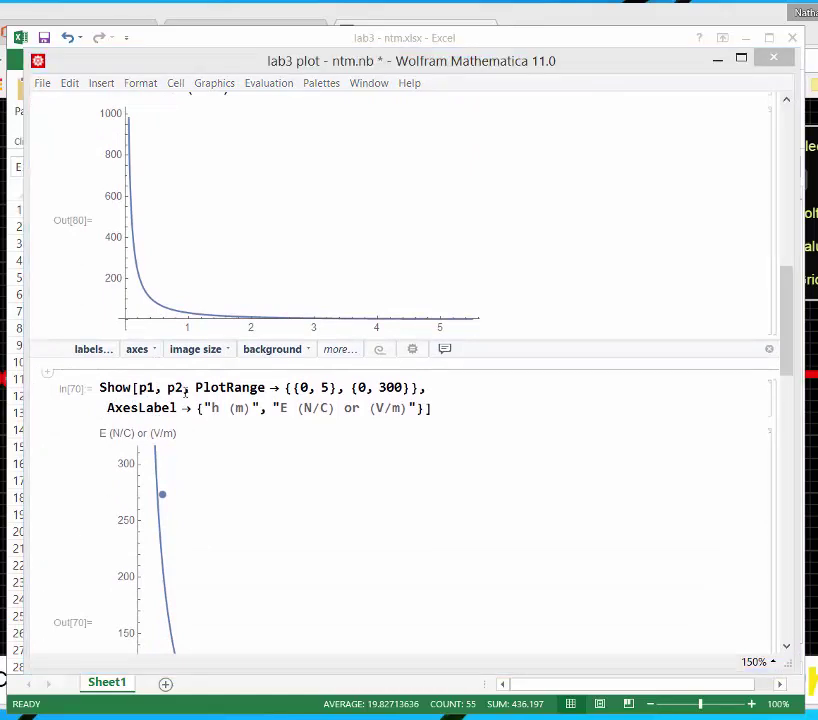
- Evaluate Show[p1, p2] with range 0–5 by 0–300 and axis labels h (m) and E
left_click(250, 387)
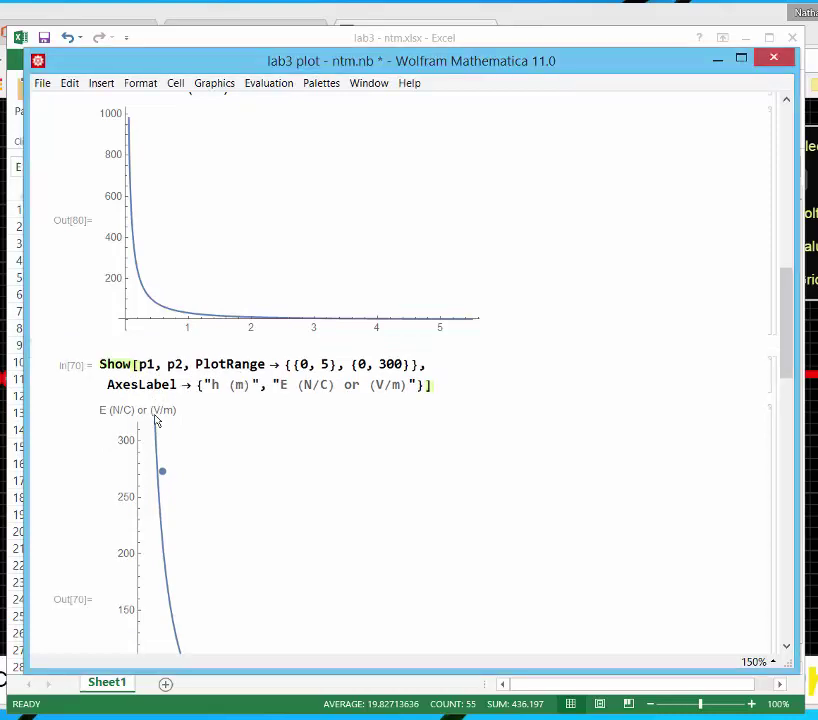
key("shift+Return")
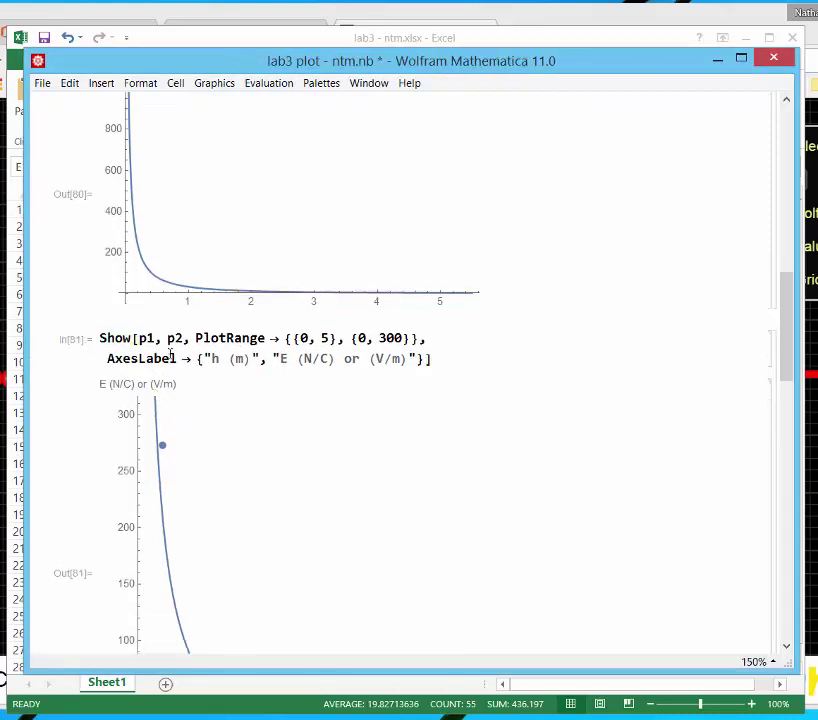
left_click(177, 333)
key("shift+Return")
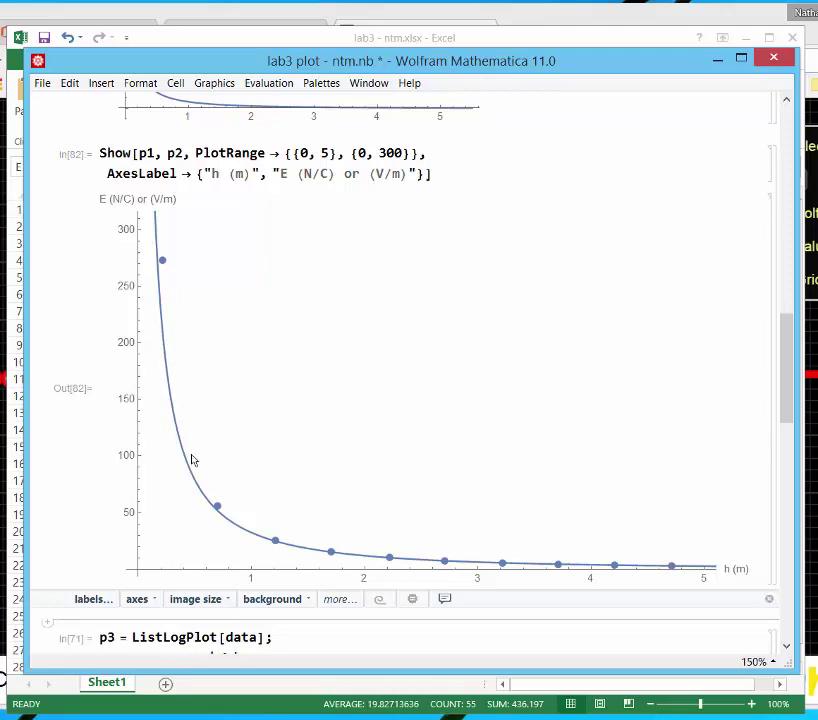
scroll(193, 460, "down", 2)
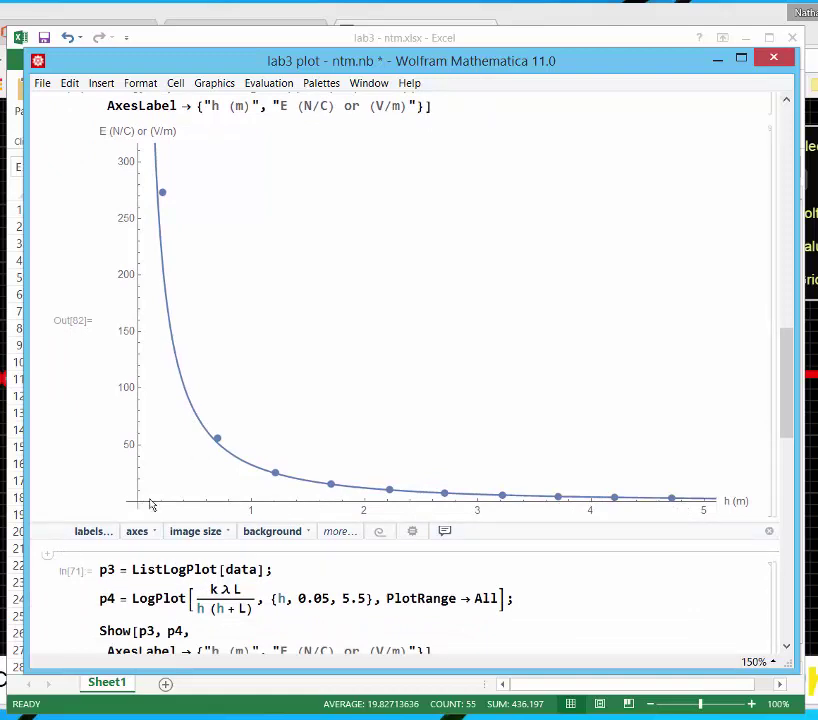
scroll(151, 505, "down", 8)
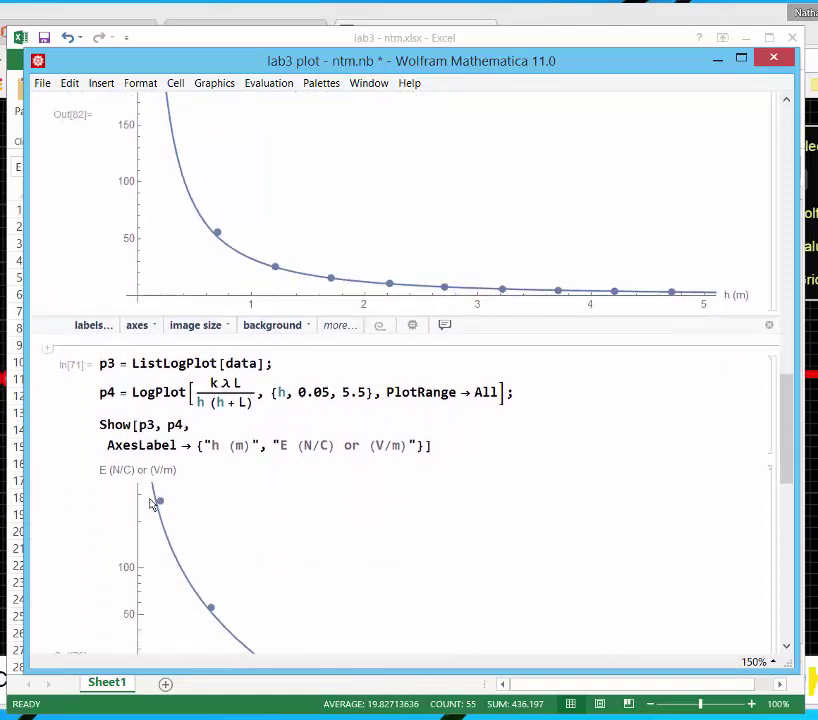
scroll(151, 505, "down", 4)
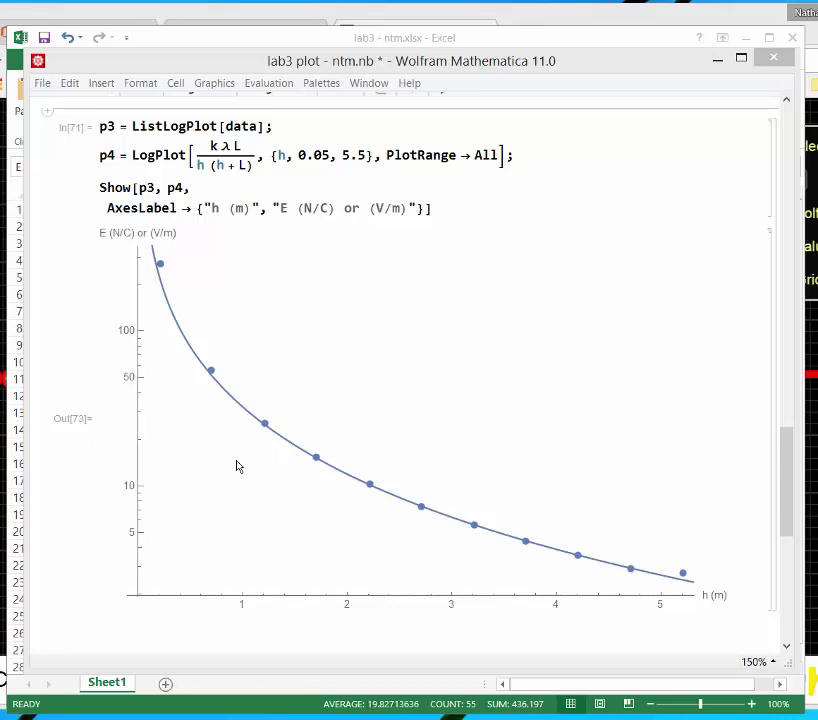
- Bring up the context menu with Save Graphic As… for the log-scale Show[p3, p4] plot
left_click(237, 466)
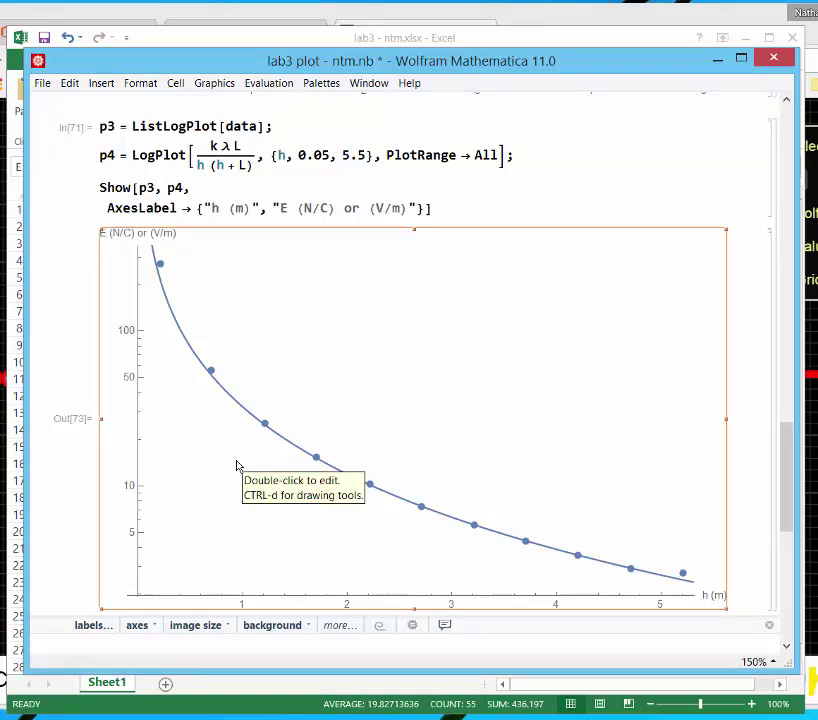
right_click(237, 466)
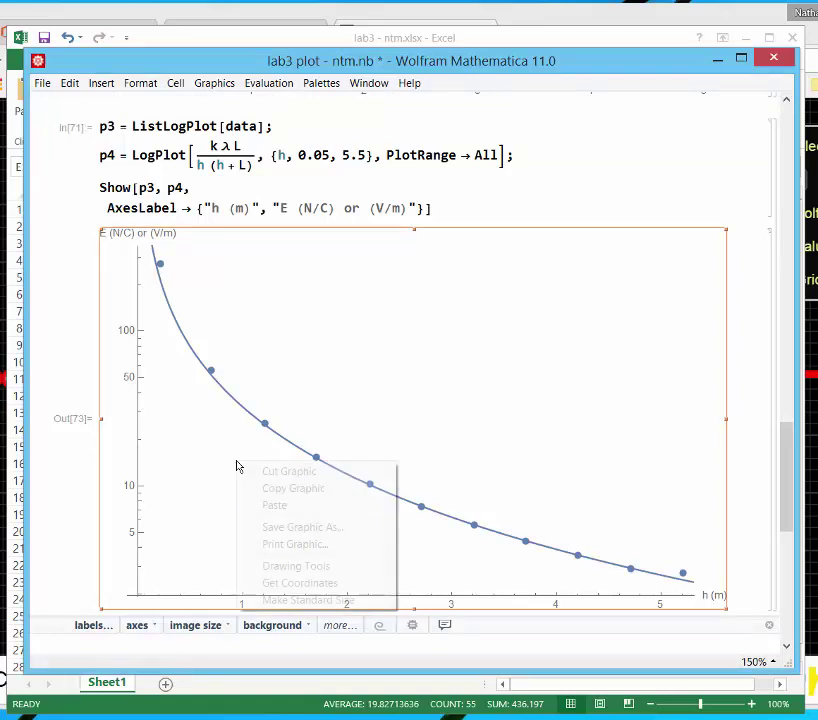